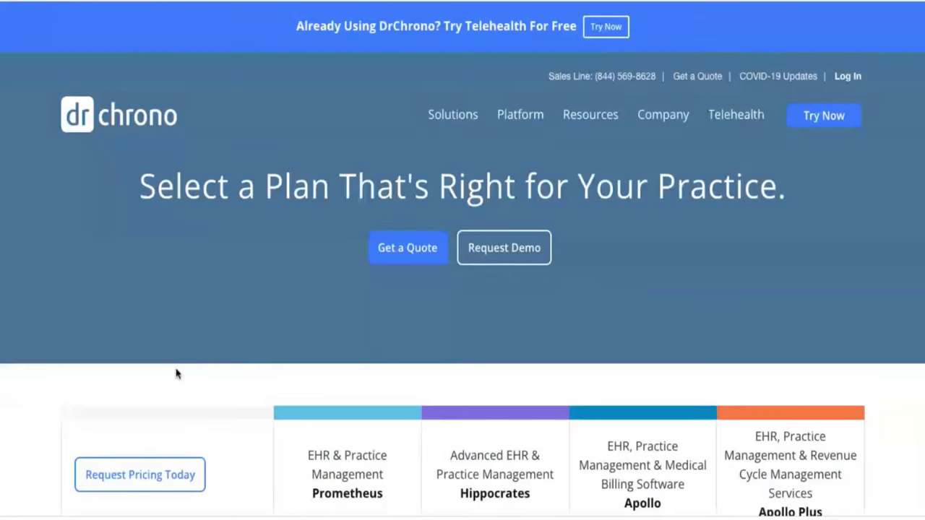
scroll(192, 333, down, 2)
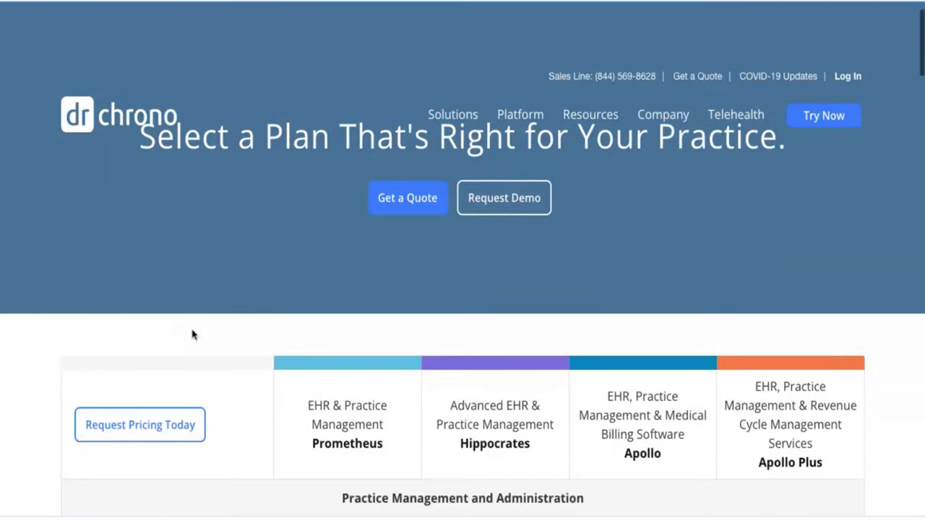
scroll(243, 327, down, 3)
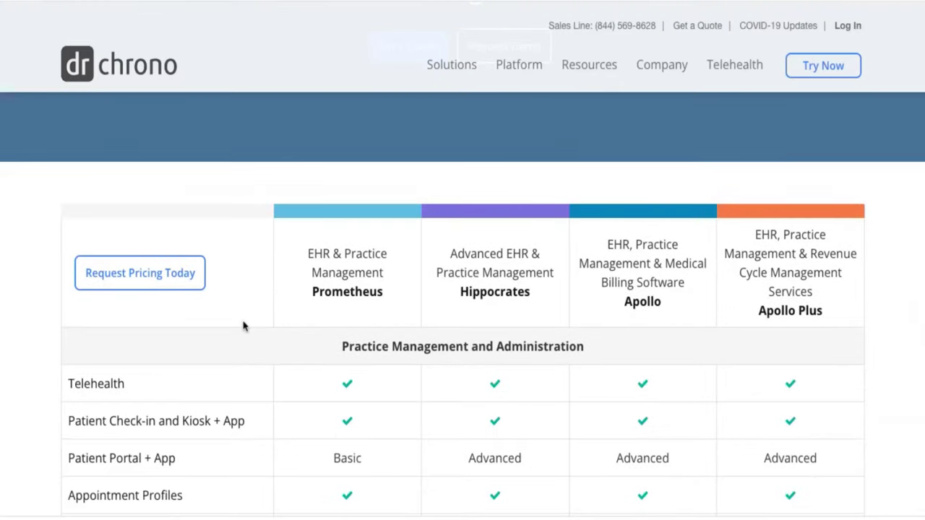
scroll(243, 327, down, 1)
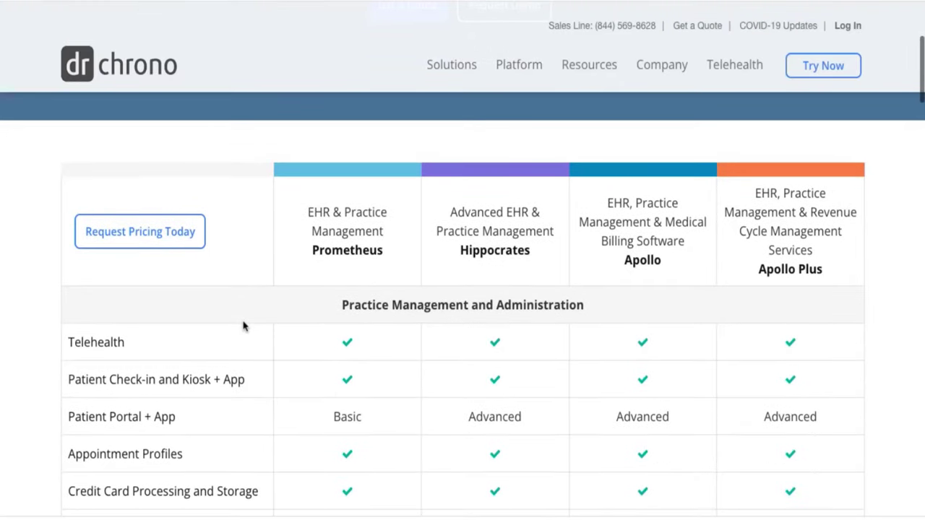
scroll(243, 326, down, 1)
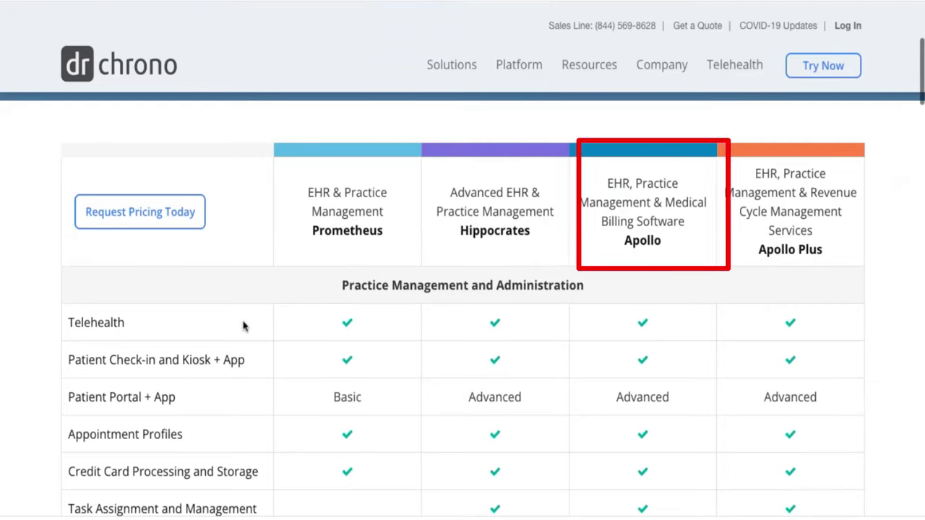
scroll(266, 294, down, 2)
scroll(266, 294, down, 2)
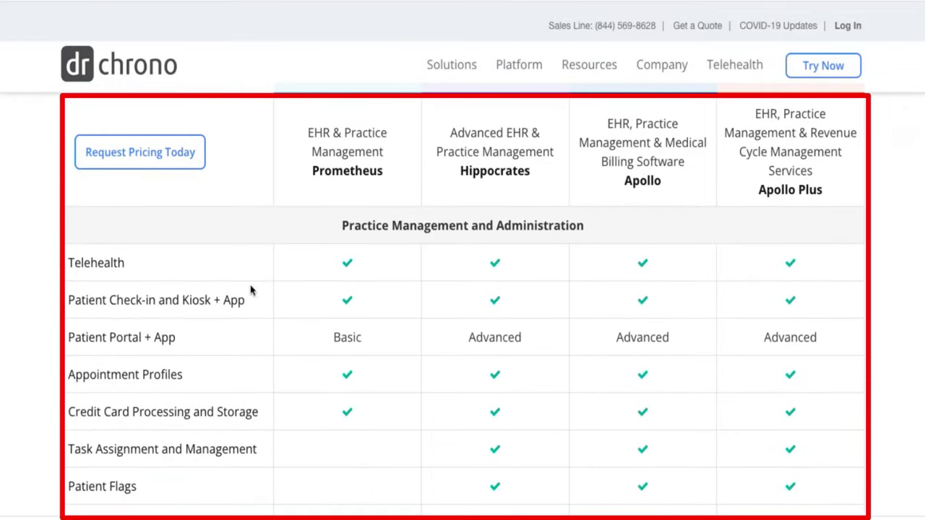
scroll(251, 290, down, 1)
scroll(250, 290, down, 2)
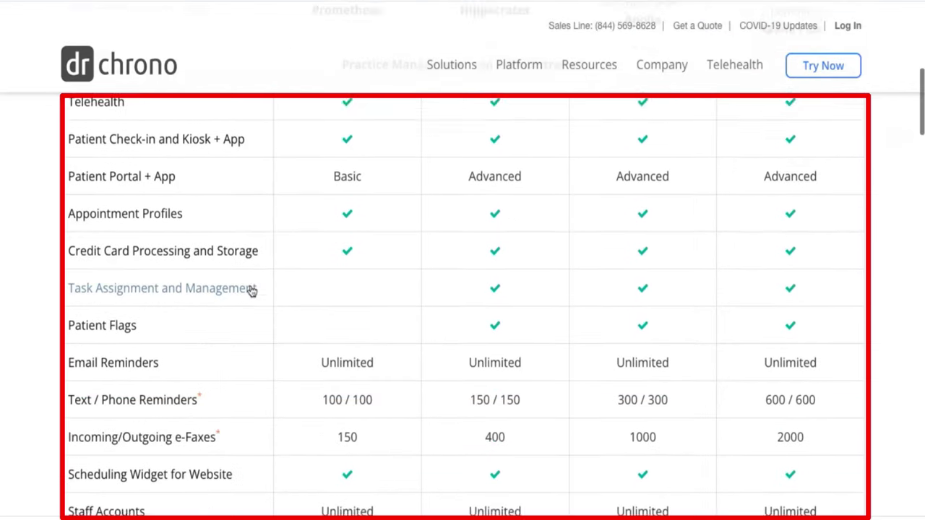
scroll(251, 290, down, 1)
scroll(251, 290, down, 1)
scroll(262, 314, down, 2)
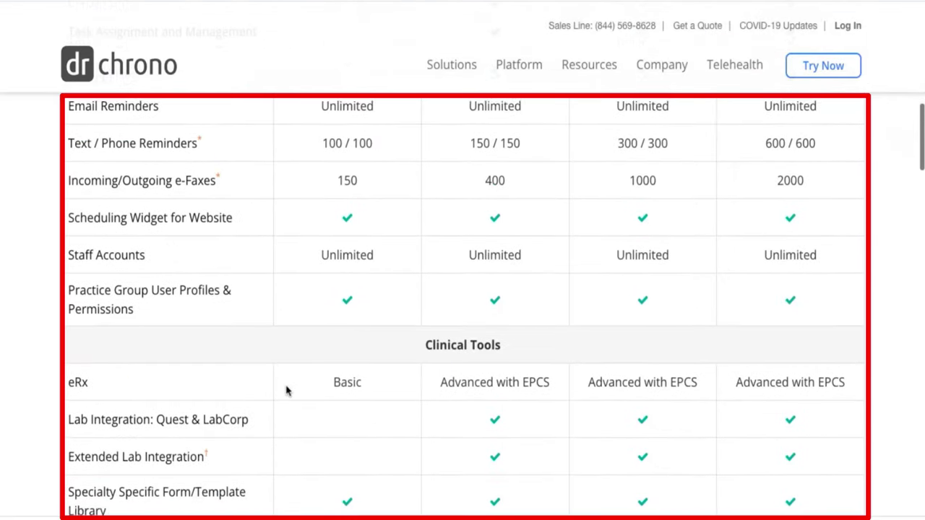
scroll(287, 390, down, 2)
scroll(289, 397, down, 3)
scroll(288, 397, down, 3)
scroll(288, 397, down, 4)
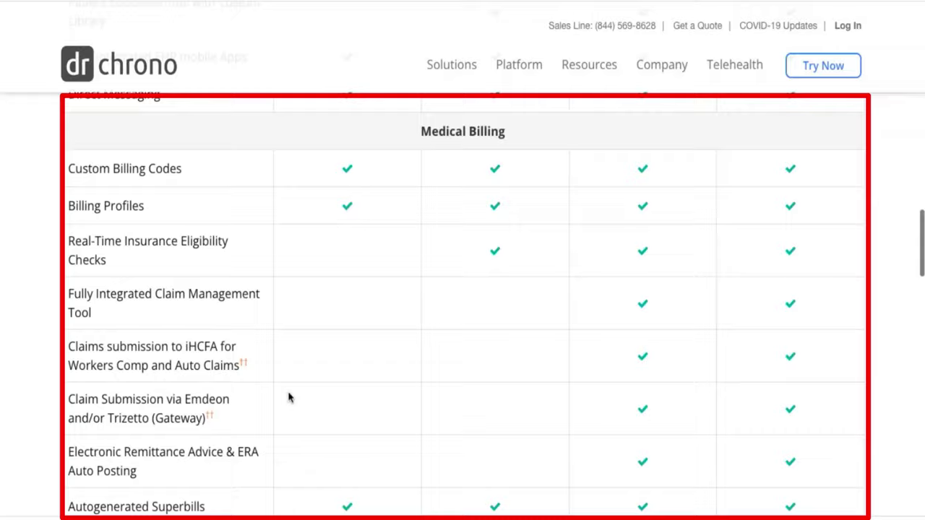
scroll(288, 397, down, 5)
scroll(289, 402, down, 5)
scroll(289, 402, down, 5)
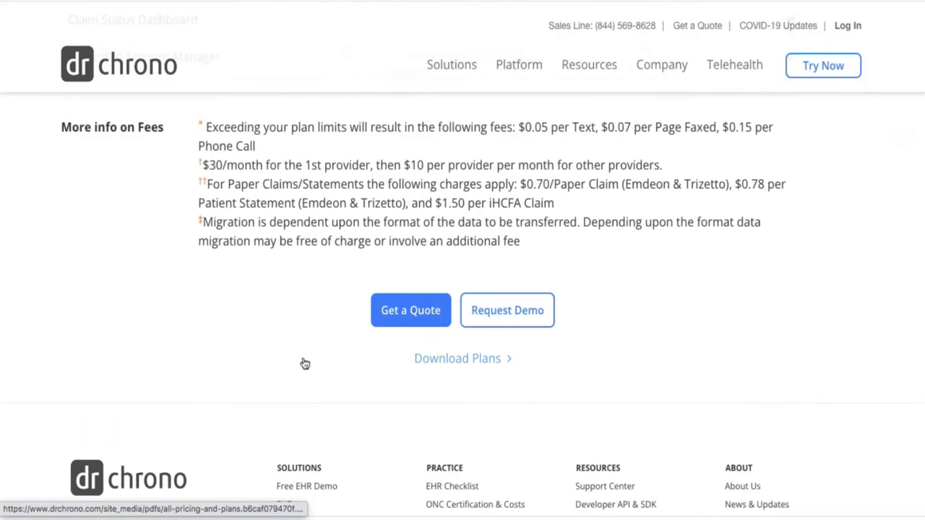
scroll(304, 363, up, 5)
scroll(303, 363, up, 5)
scroll(303, 363, up, 5)
scroll(303, 364, up, 5)
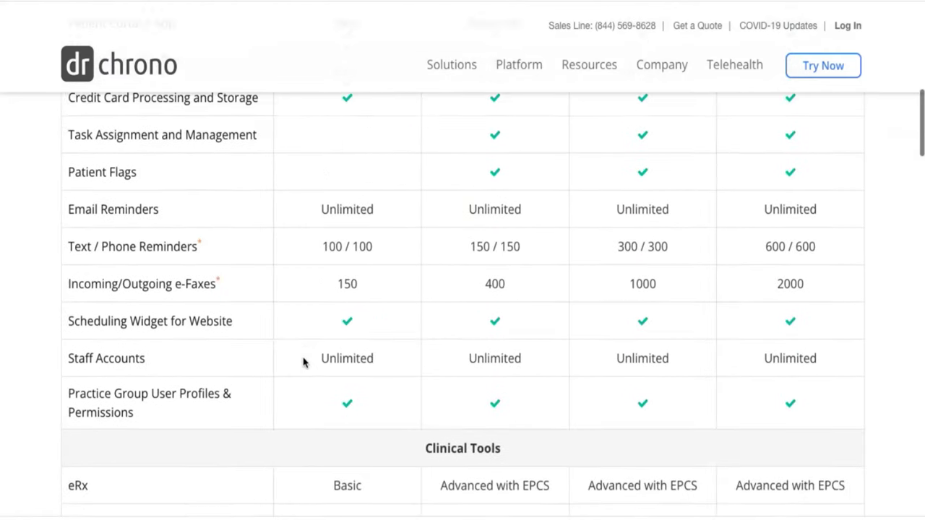
scroll(303, 363, up, 1)
scroll(303, 363, up, 1)
scroll(303, 363, up, 2)
scroll(304, 363, up, 3)
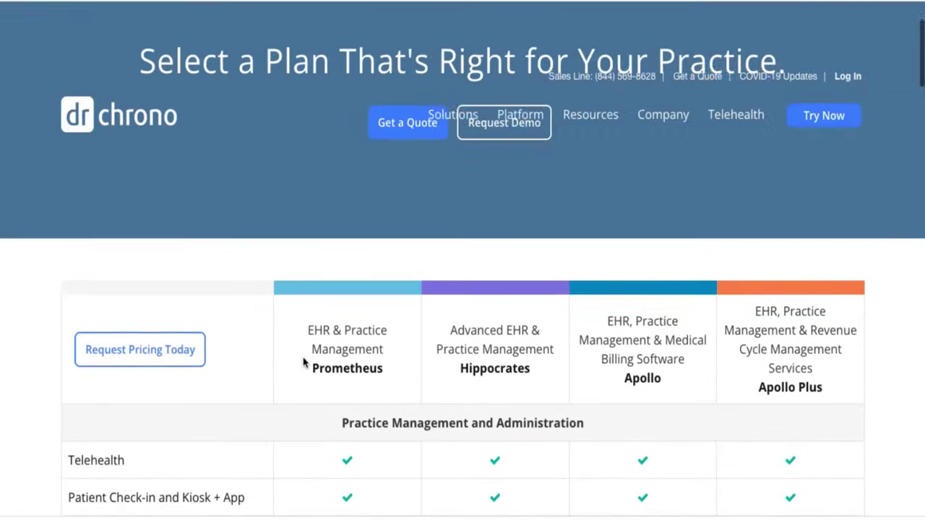
scroll(303, 363, up, 1)
scroll(303, 363, up, 1)
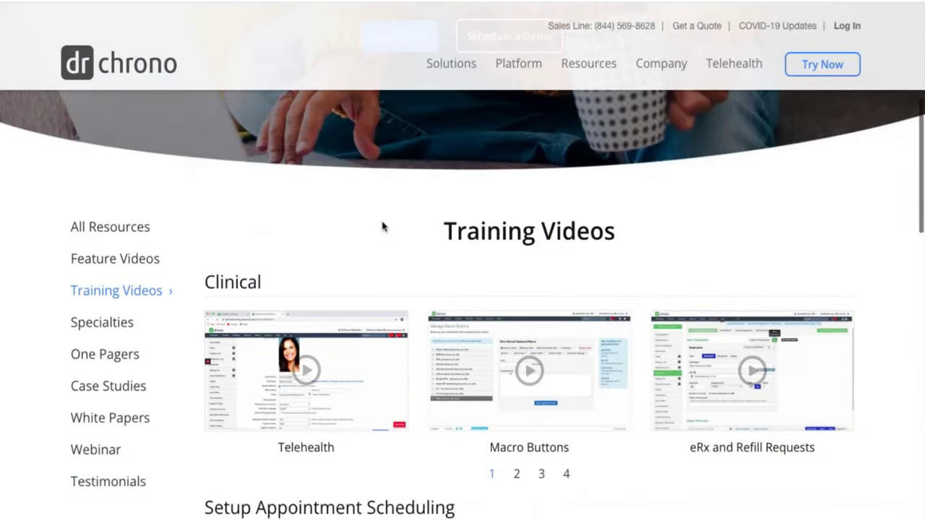
Step: Scroll through the Training Videos clinical, scheduling, form builder and patient portal sections
scroll(383, 227, down, 1)
scroll(383, 227, down, 1)
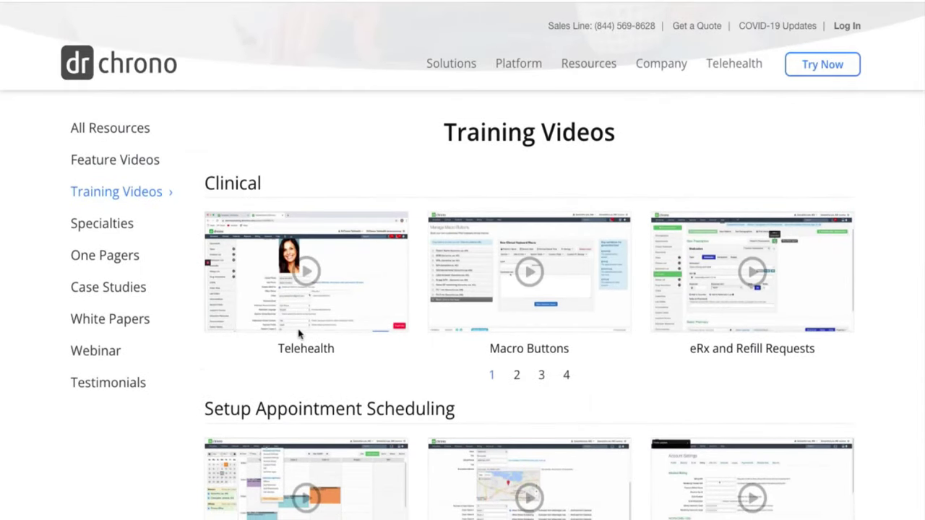
scroll(143, 421, down, 3)
scroll(143, 422, down, 2)
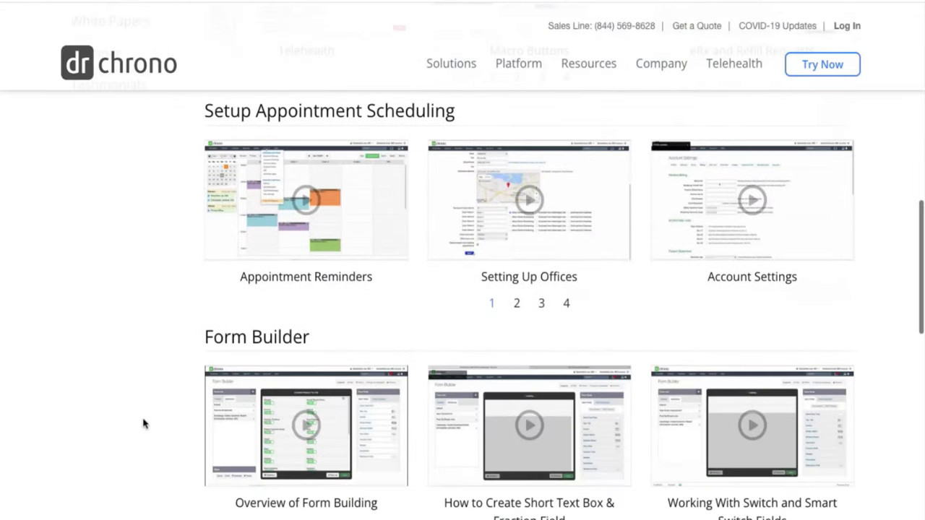
scroll(143, 423, down, 2)
scroll(143, 425, down, 1)
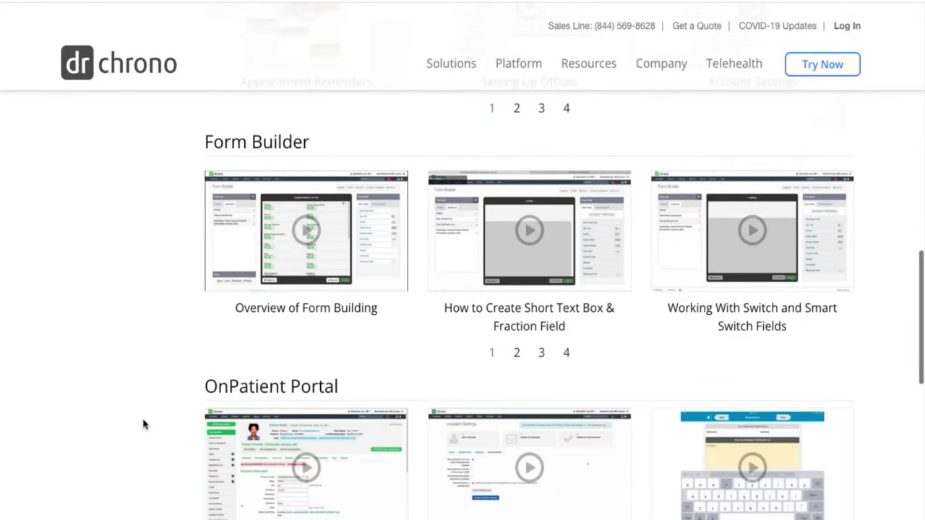
scroll(169, 317, down, 3)
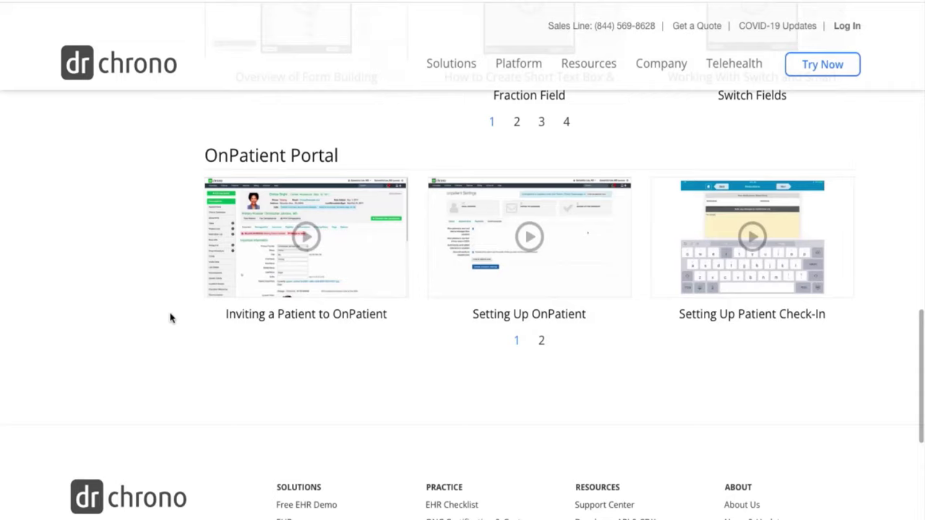
scroll(171, 318, down, 1)
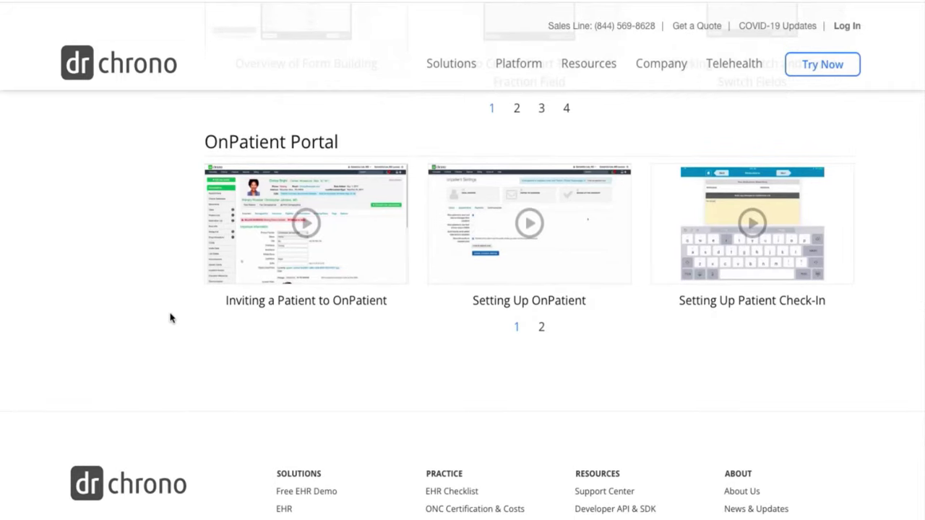
scroll(860, 133, up, 10)
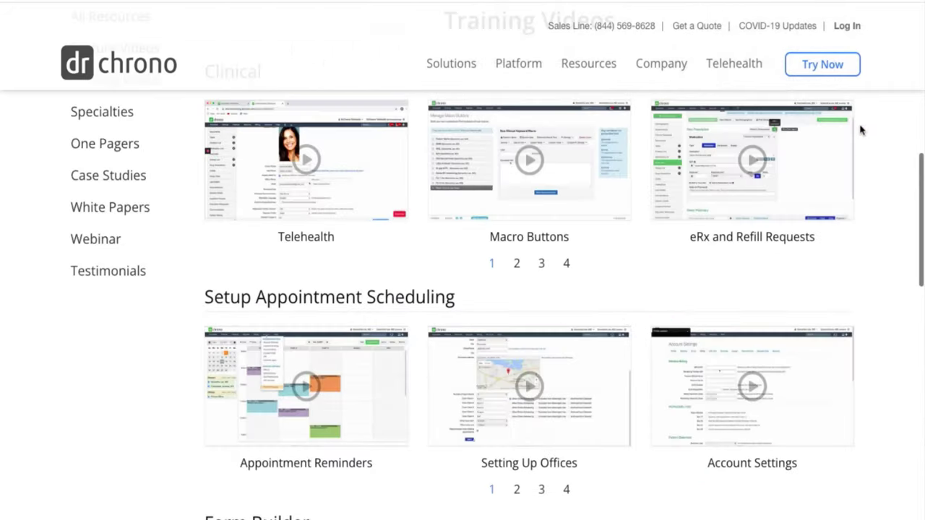
scroll(858, 165, up, 1)
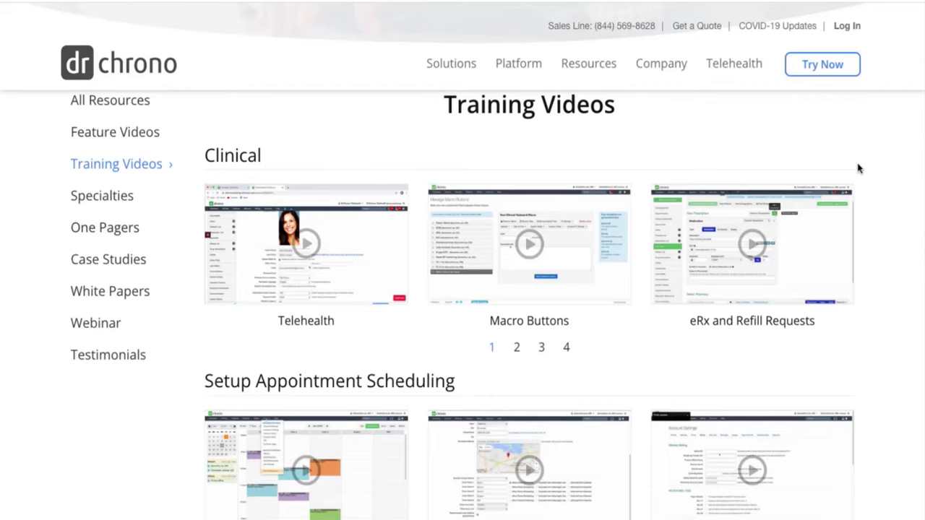
scroll(871, 179, down, 1)
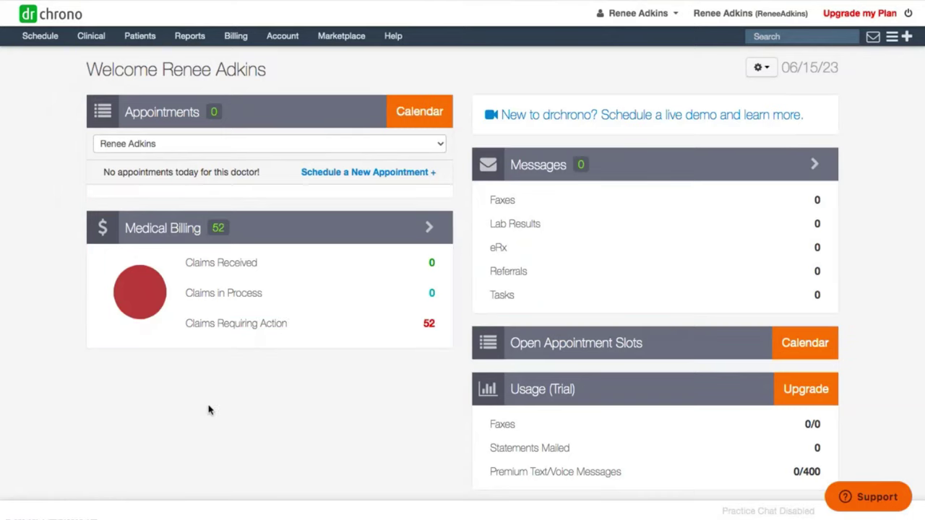
Step: Show the Schedule menu's Scheduling Tools over the existing patients list
click(38, 44)
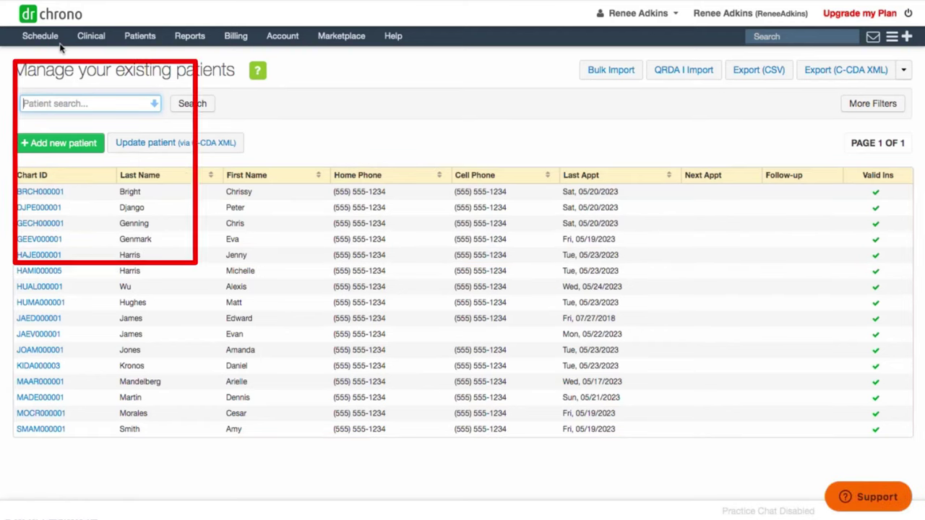
mouse_move(40, 36)
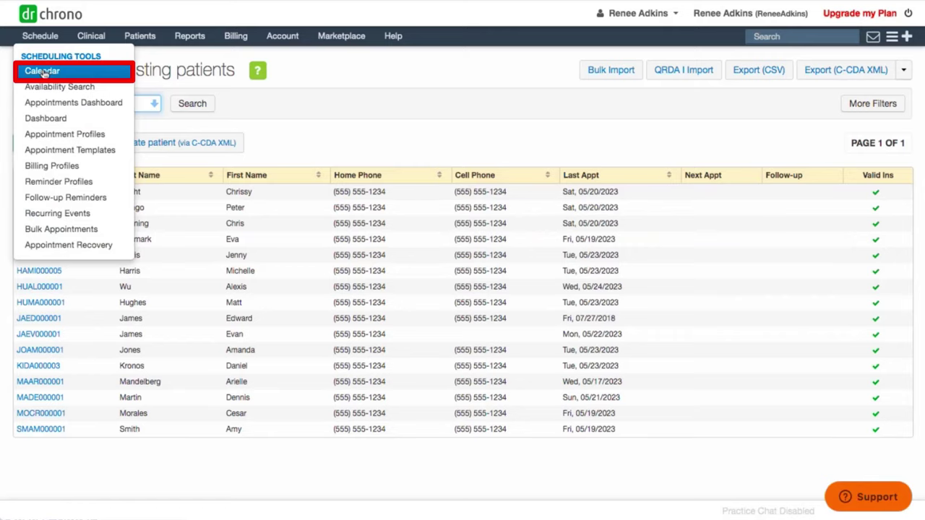
Step: Open Schedule > Calendar in Exam Rooms view for June 15, 2023
click(44, 72)
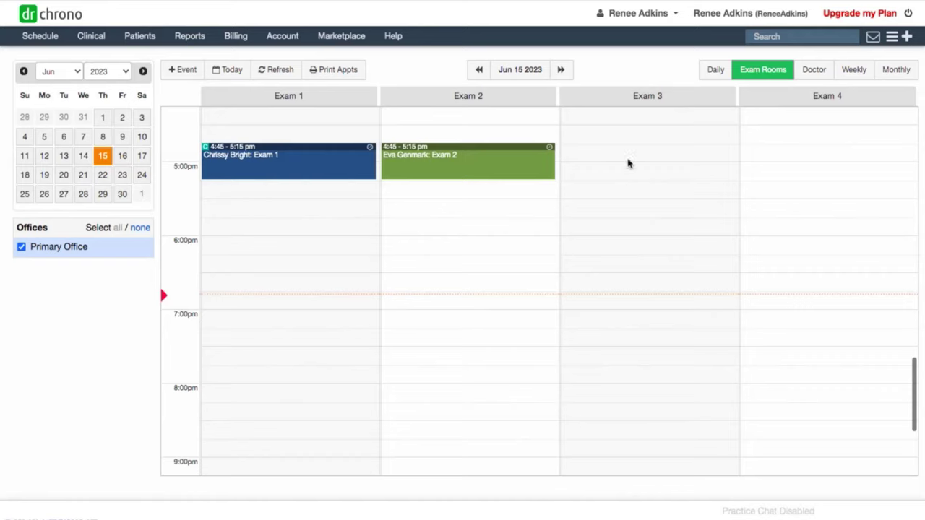
Step: Create a 6:00 pm Exam 3 appointment for a patient, reason light headedness and shortness of breath
click(582, 248)
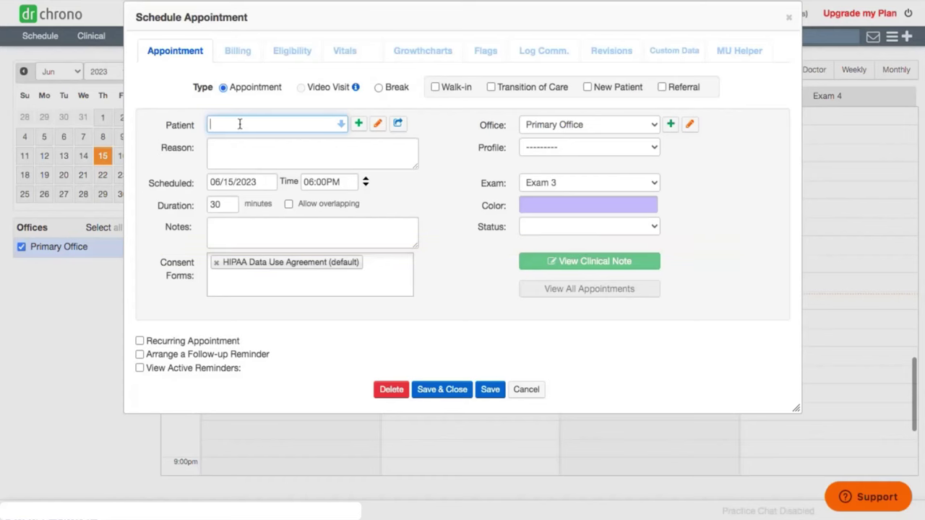
text(Michelle)
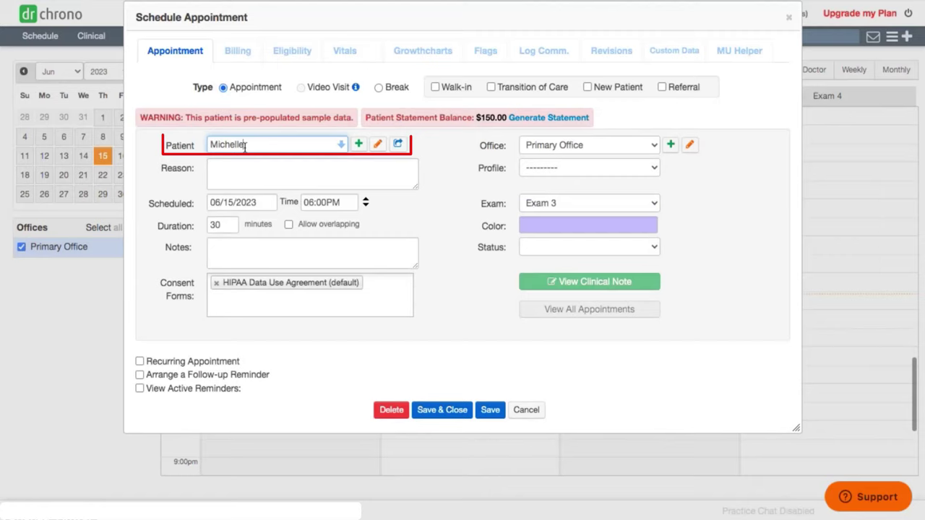
click(258, 162)
click(234, 173)
text(Patient is e)
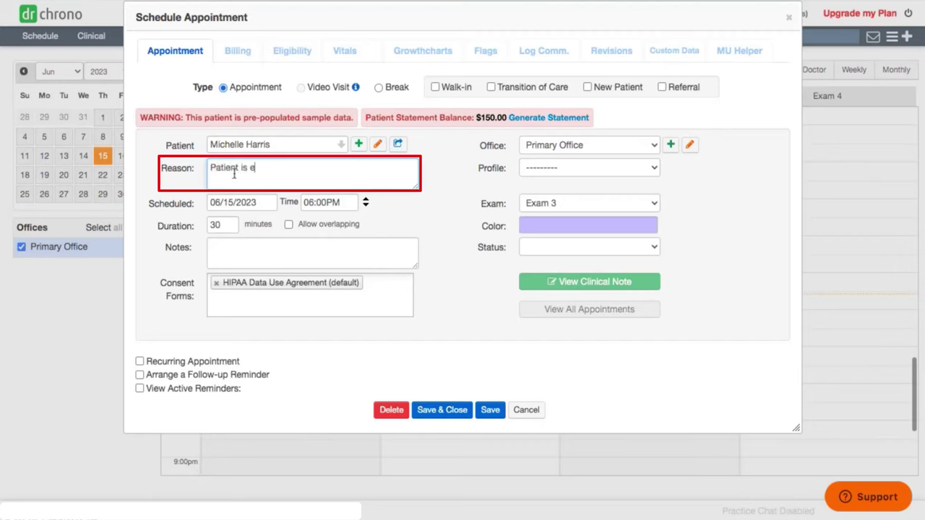
text(xperiencing light head)
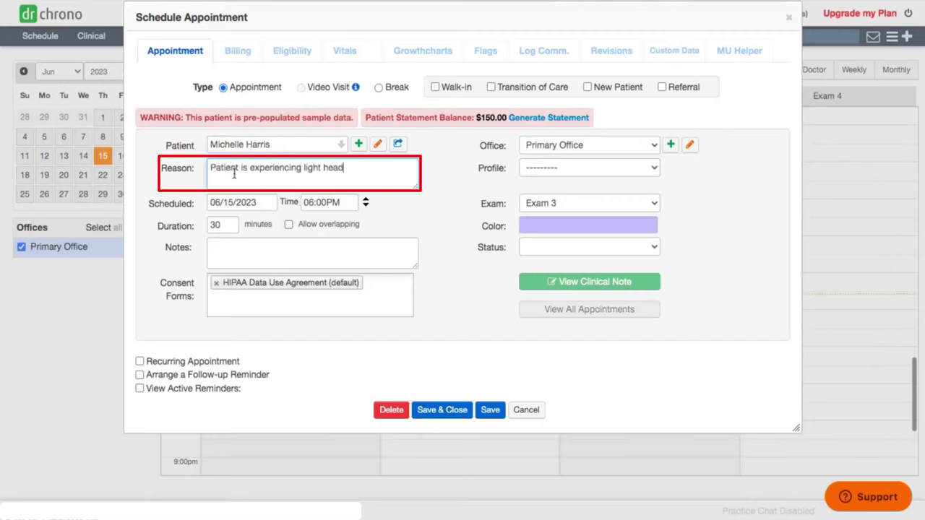
text(edness and shortness of breath.)
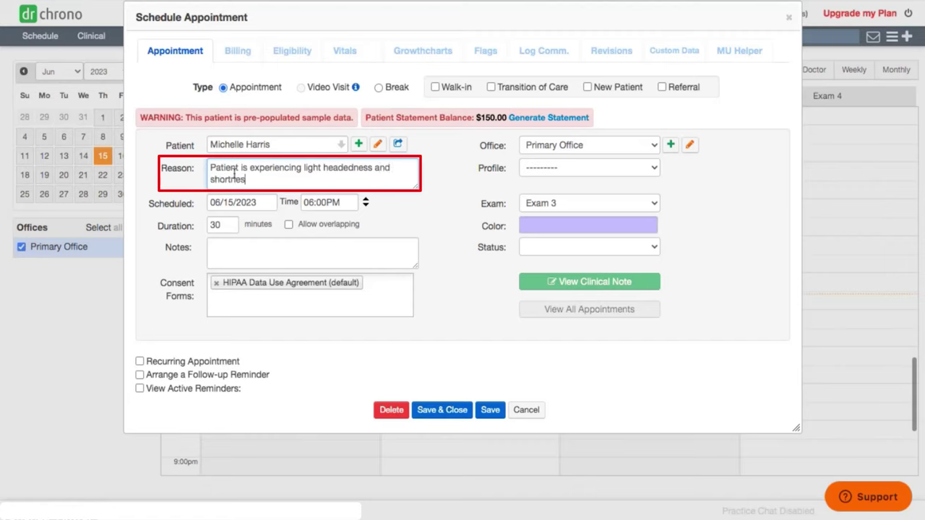
click(242, 252)
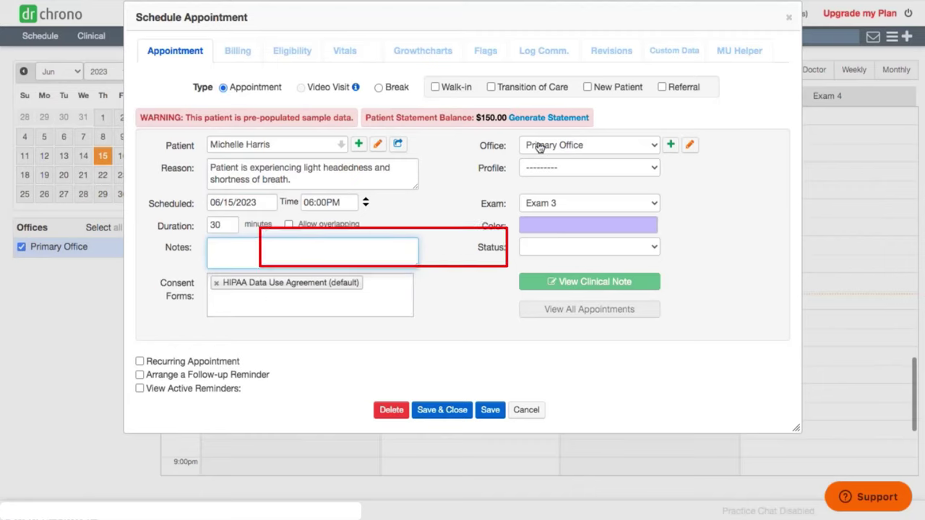
Step: Keep Primary Office, mark it walk-in, colour it orange (#e36c09) and save
click(562, 145)
click(561, 144)
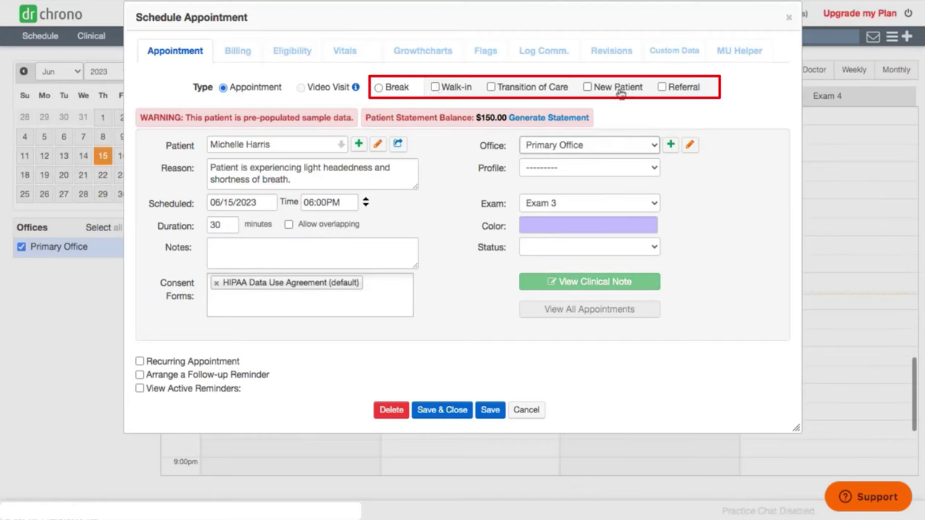
click(435, 87)
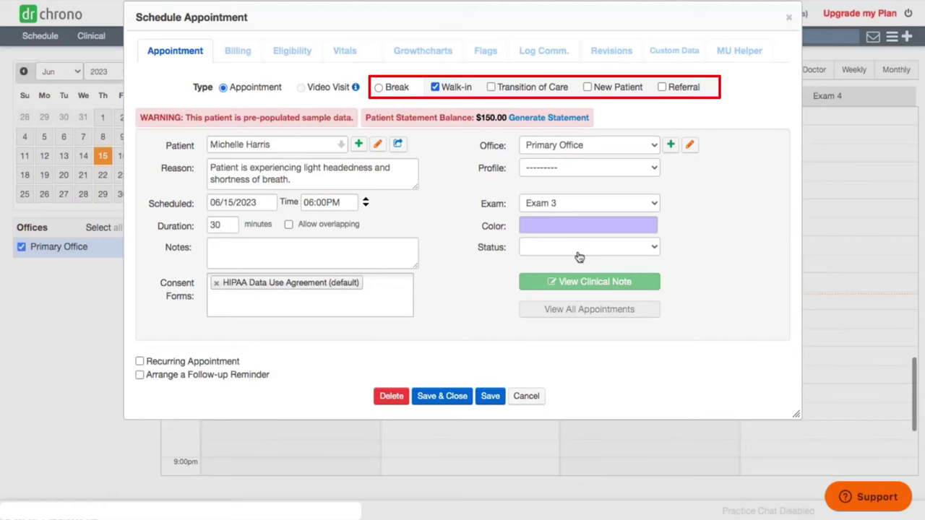
click(561, 230)
click(645, 309)
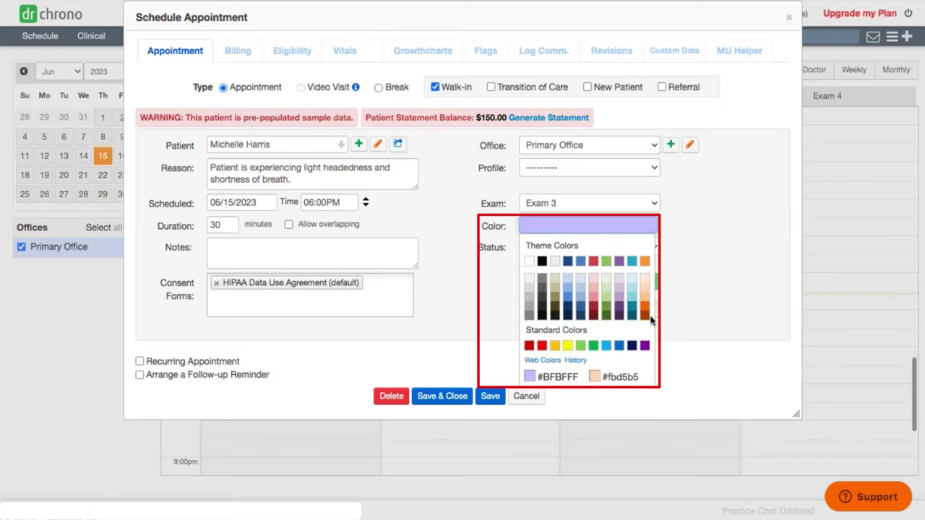
click(647, 312)
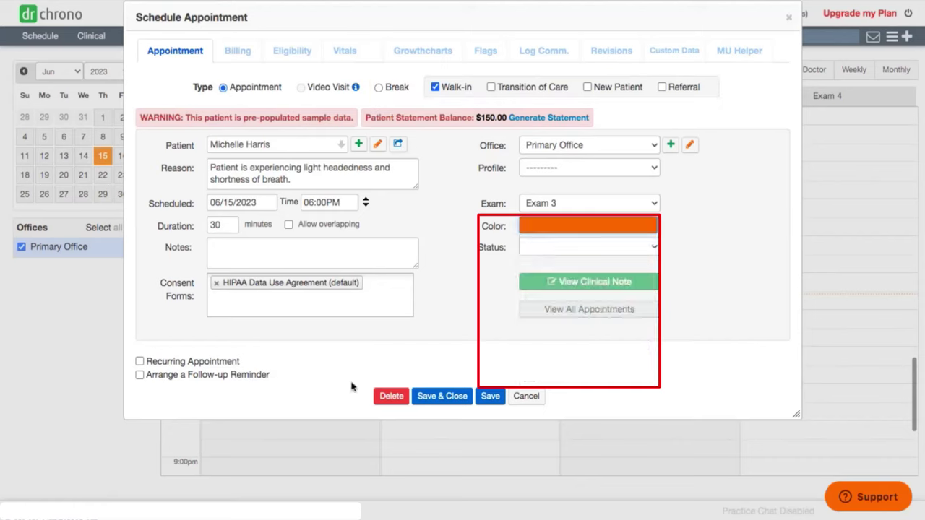
click(438, 398)
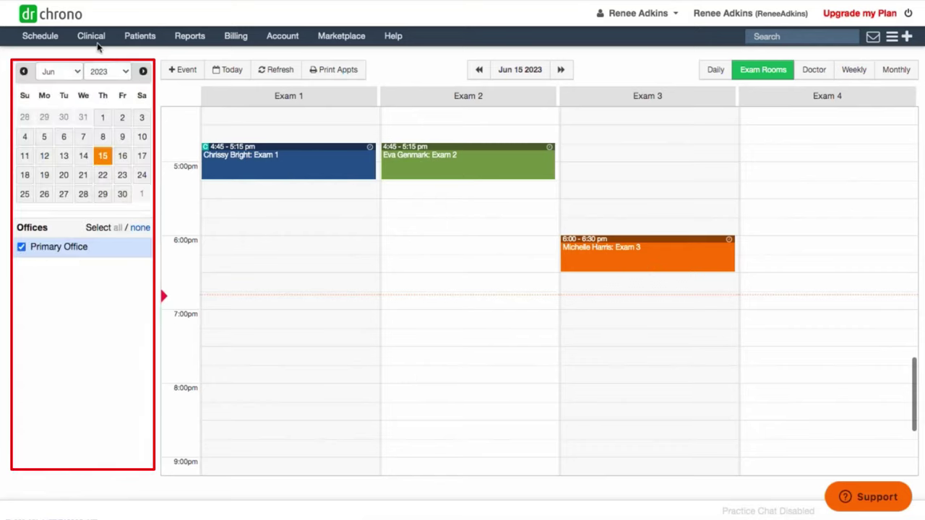
mouse_move(140, 36)
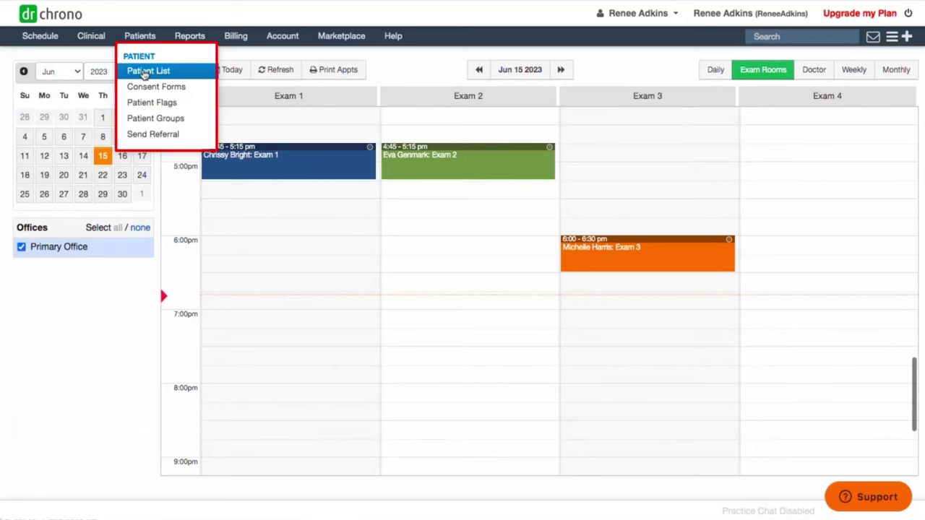
Step: Open Patients > Patient List to add a new patient
click(143, 75)
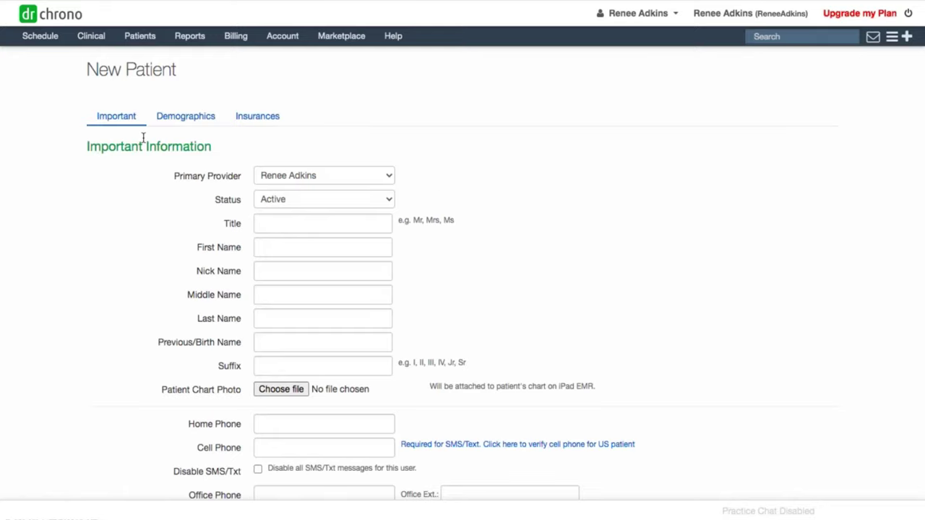
scroll(184, 145, down, 2)
scroll(185, 146, down, 2)
scroll(186, 147, down, 4)
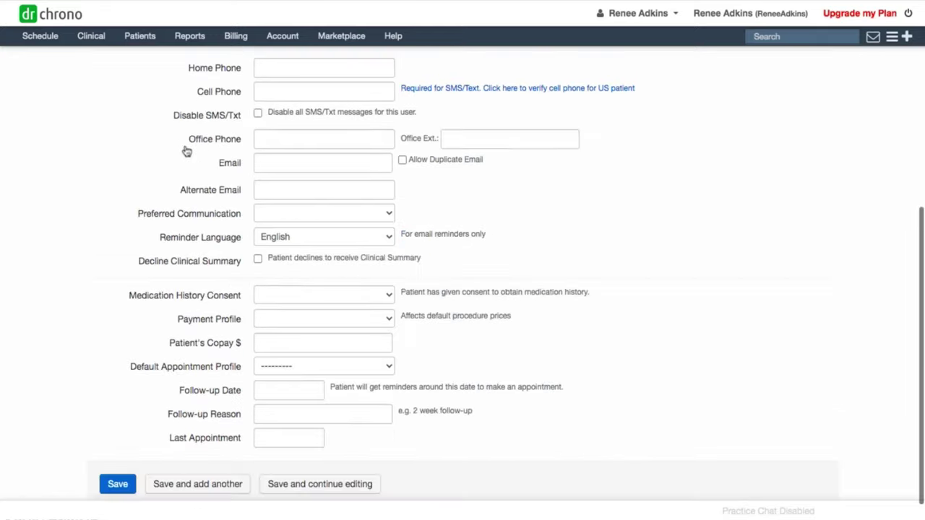
scroll(186, 150, down, 1)
scroll(185, 150, up, 5)
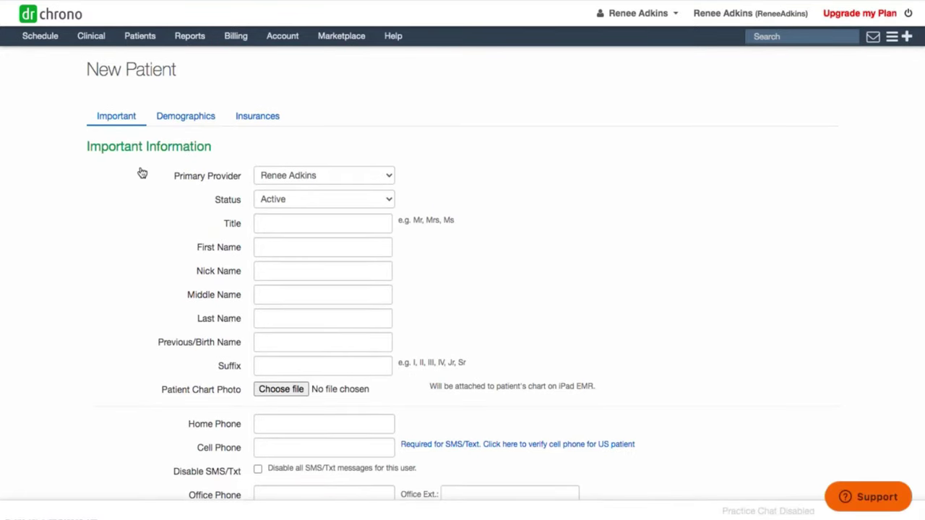
scroll(288, 323, down, 1)
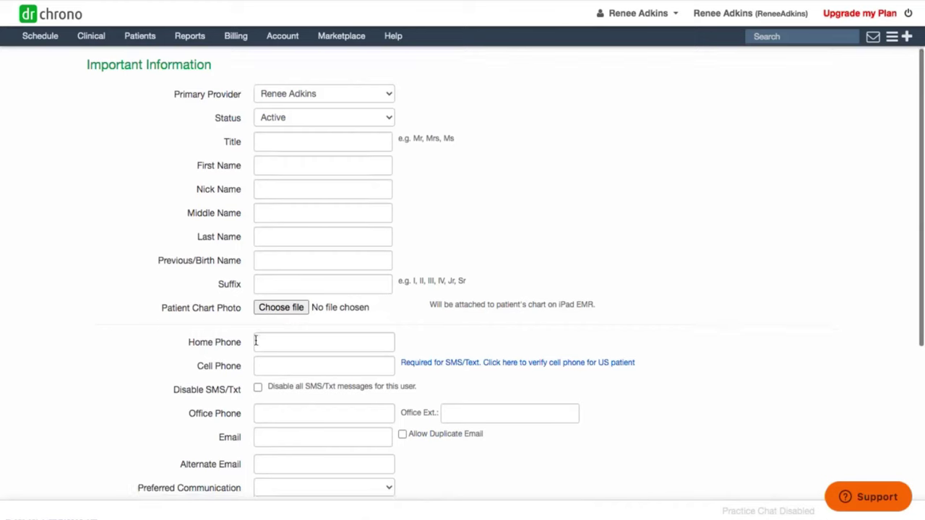
scroll(318, 335, down, 2)
scroll(318, 335, down, 1)
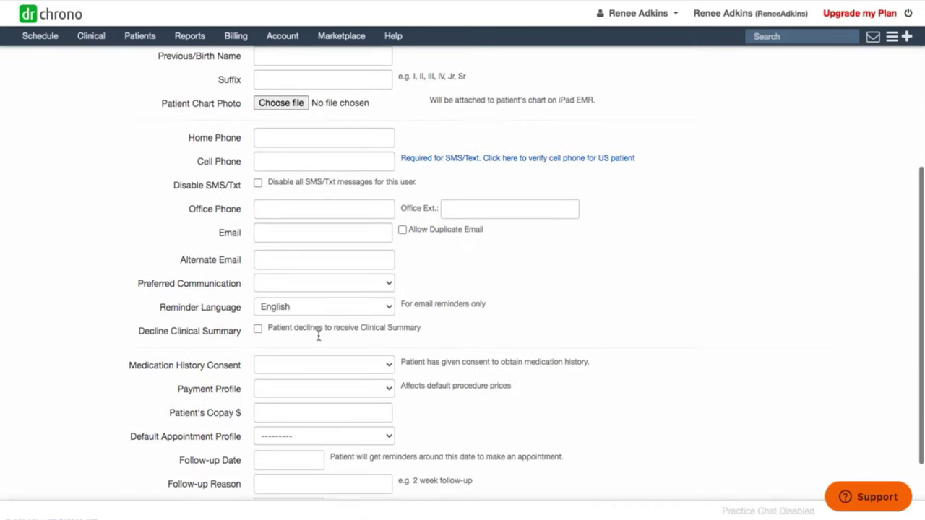
scroll(318, 283, down, 1)
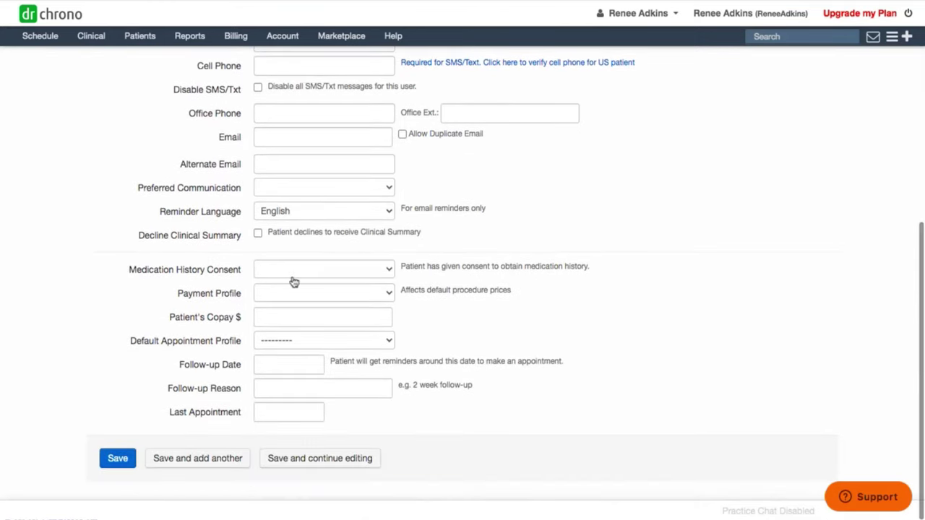
scroll(297, 294, up, 5)
Step: Review the new patient's Demographics section, scrolling through its fields
click(185, 117)
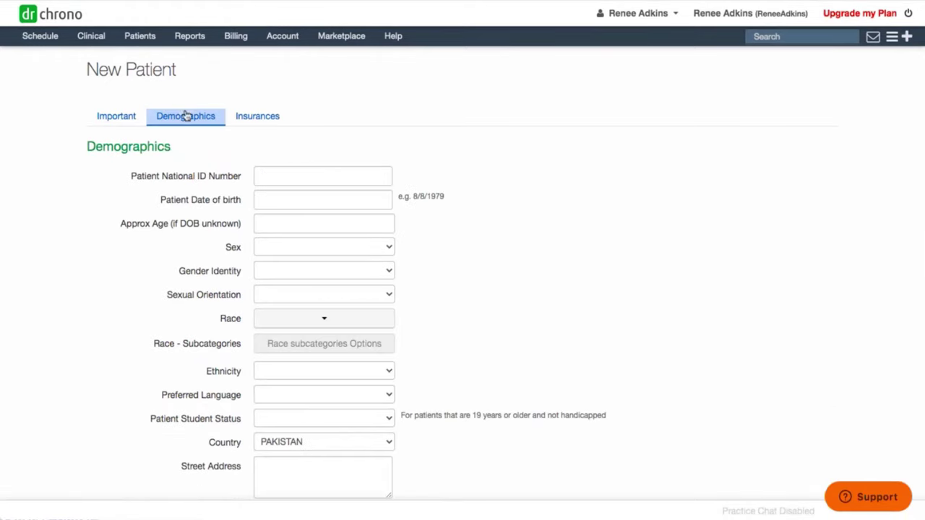
scroll(287, 241, down, 1)
scroll(286, 241, down, 1)
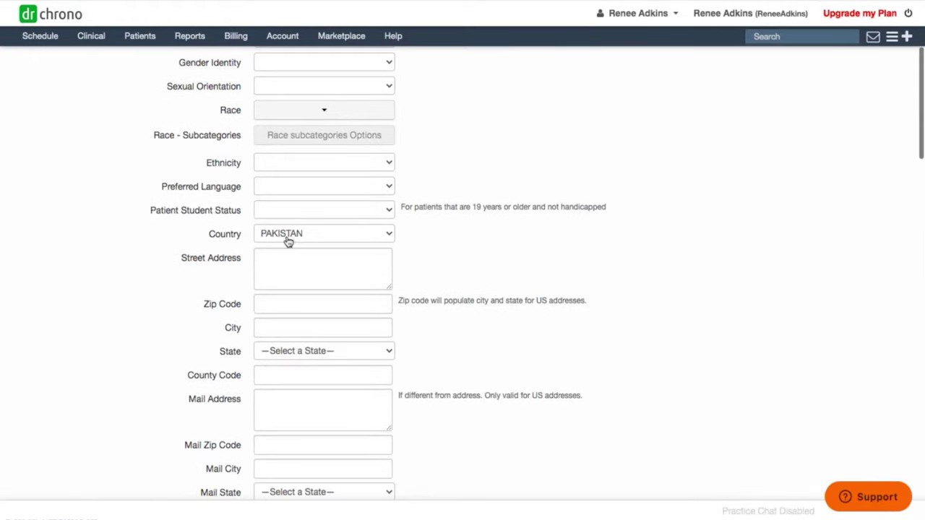
scroll(287, 241, down, 1)
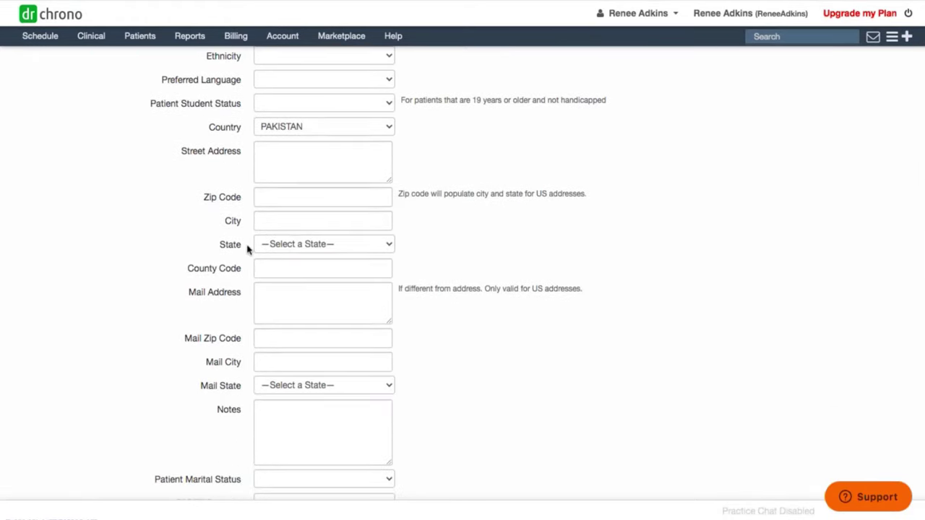
scroll(249, 249, down, 2)
scroll(322, 279, down, 1)
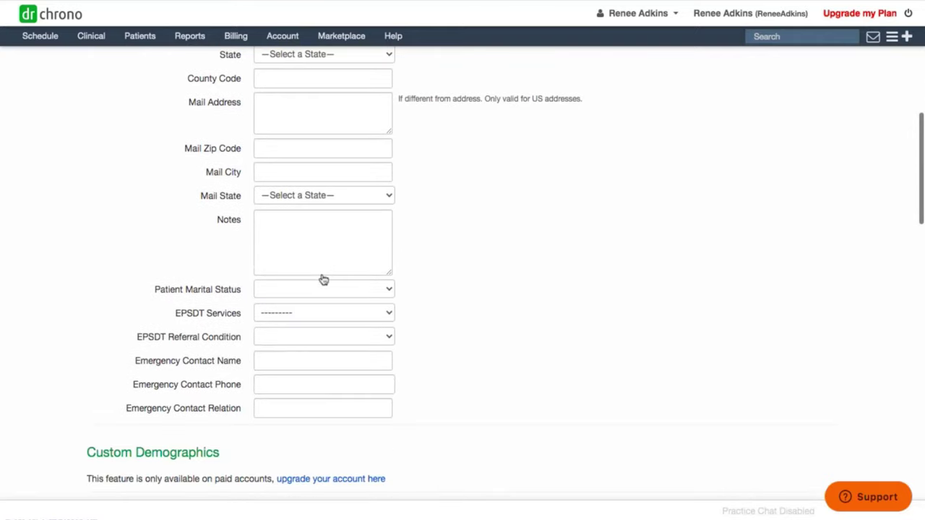
scroll(322, 274, down, 1)
scroll(323, 275, up, 8)
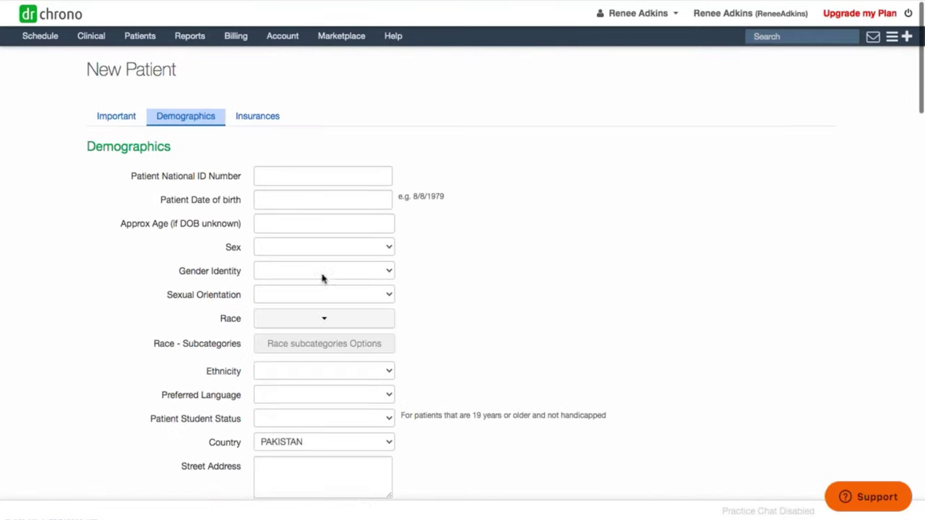
Step: Check the Insurances section, then return to Important Information
click(263, 117)
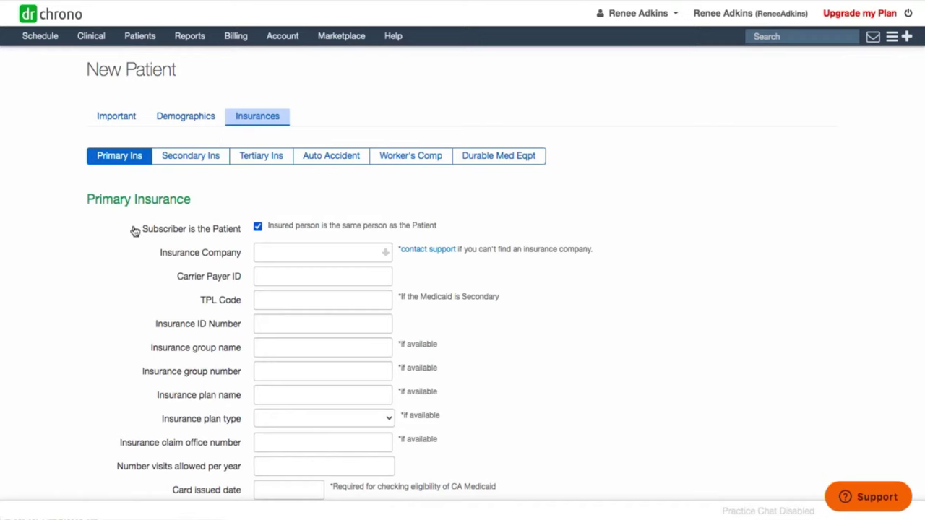
scroll(252, 293, down, 1)
scroll(253, 294, down, 1)
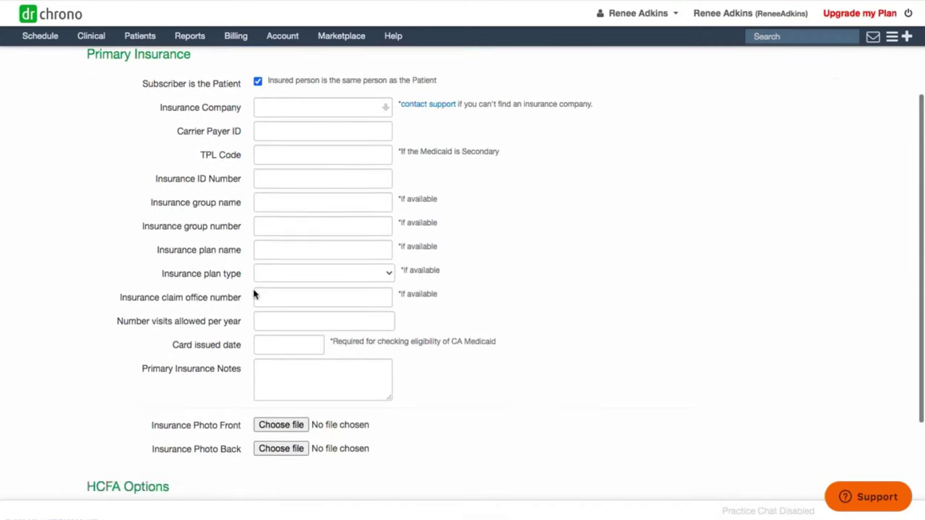
scroll(253, 291, up, 3)
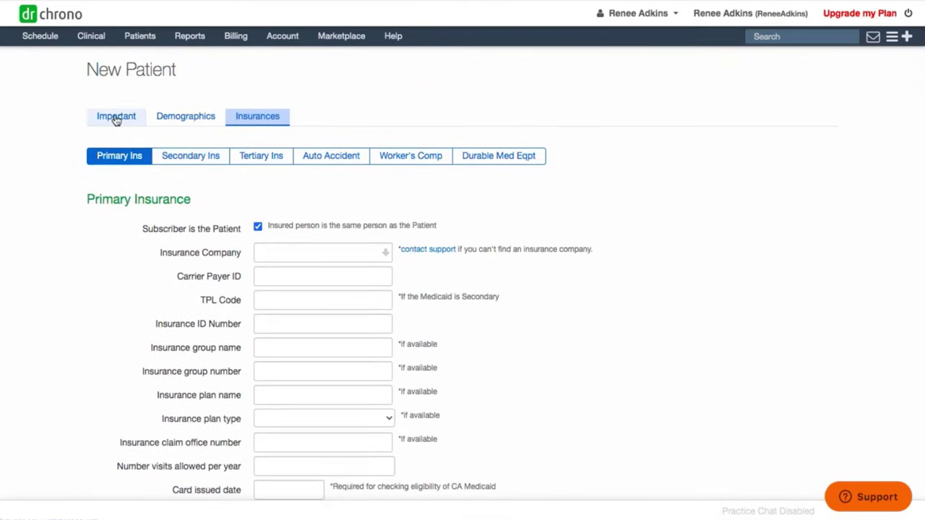
click(116, 119)
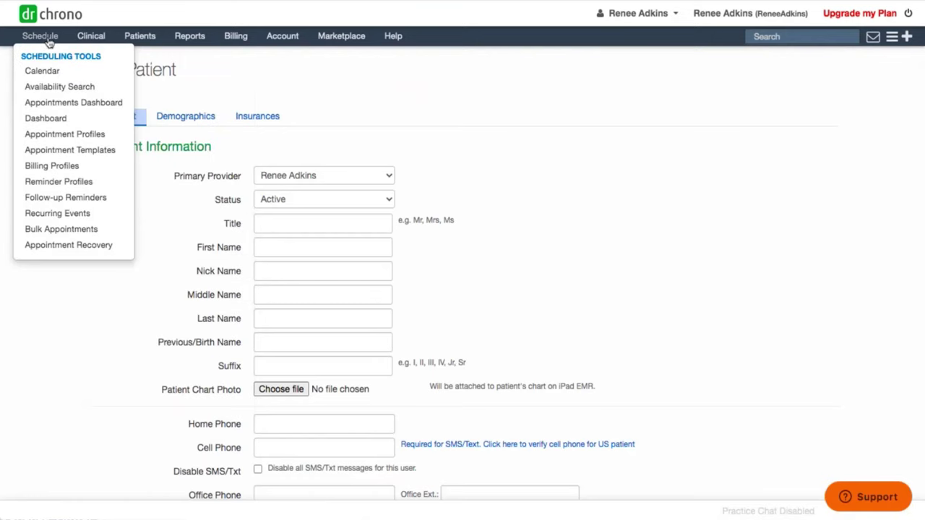
mouse_move(92, 36)
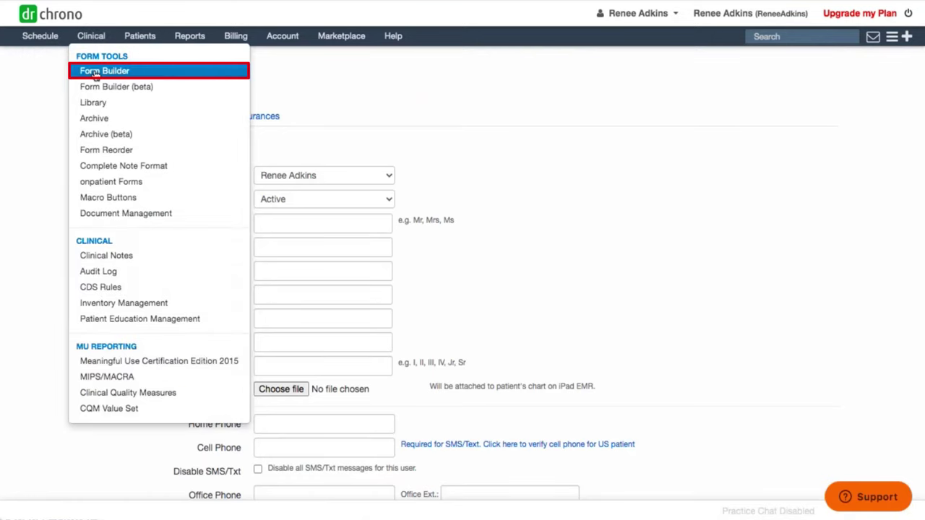
Step: In Form Builder, preview H&P CC, H&P Physical Exam, then SOAP Objective forms
click(95, 72)
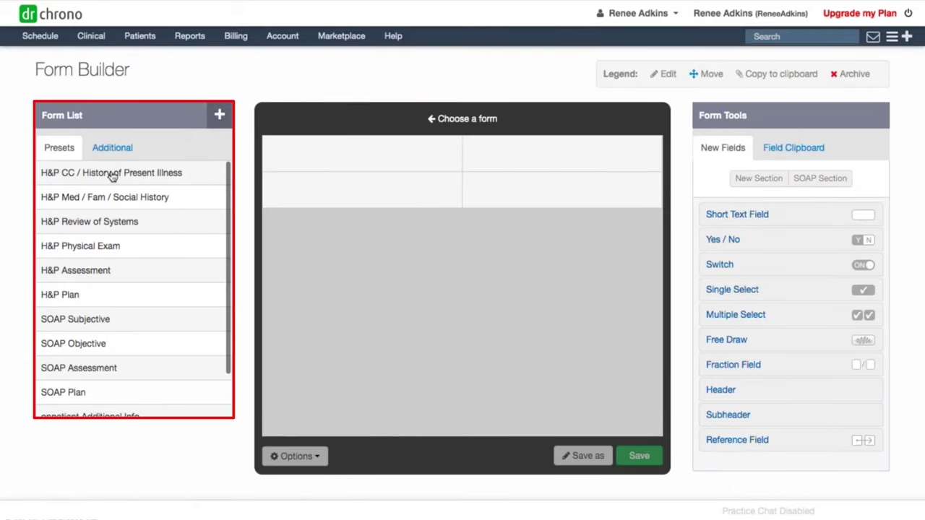
click(116, 178)
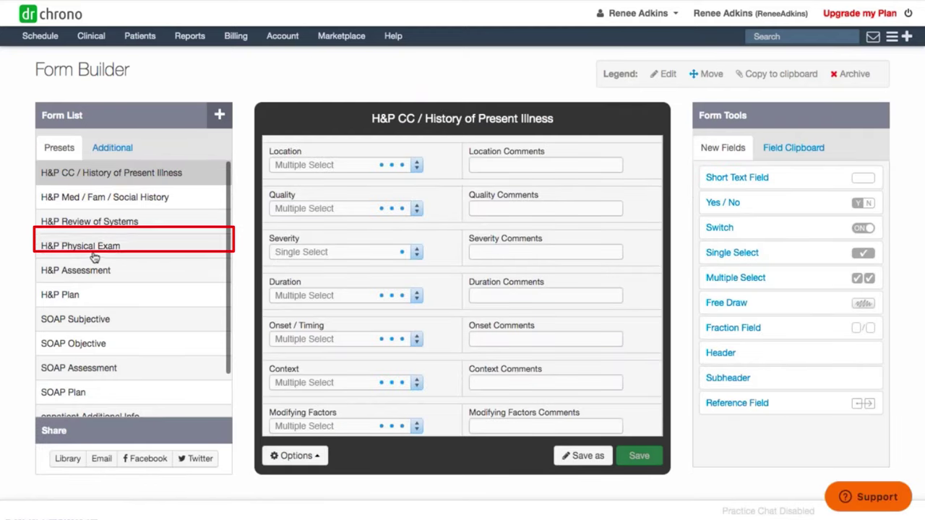
click(108, 253)
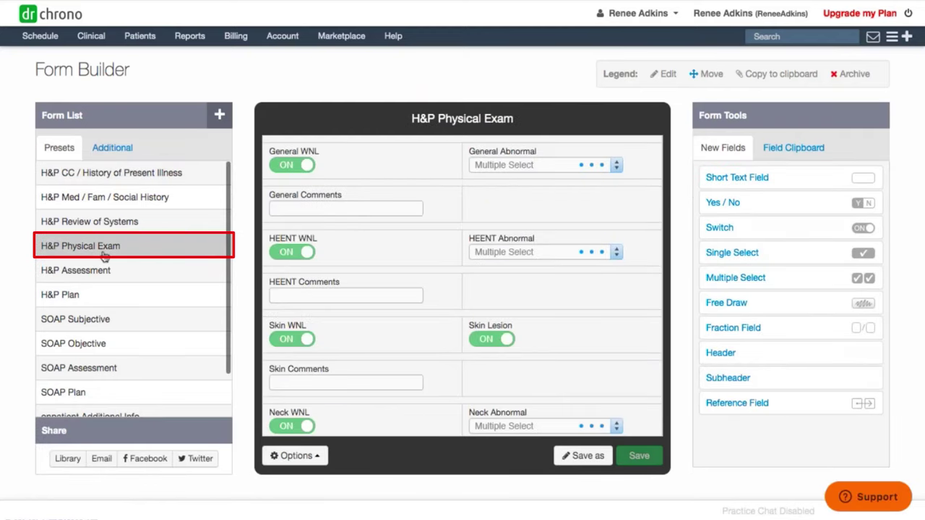
scroll(148, 312, down, 2)
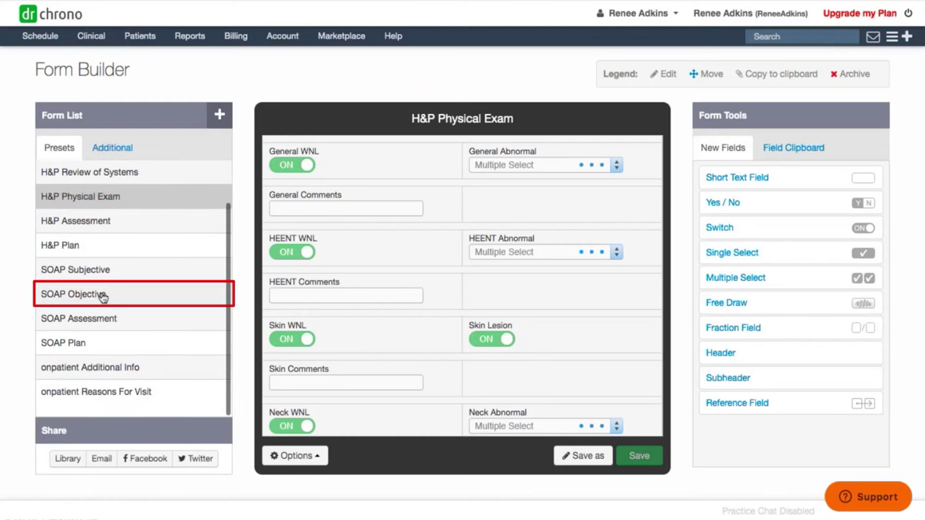
click(101, 295)
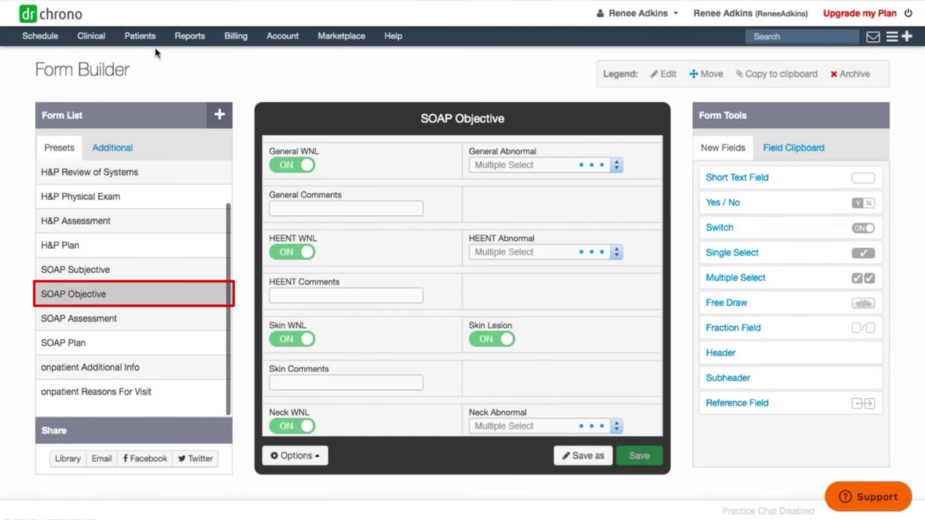
mouse_move(189, 36)
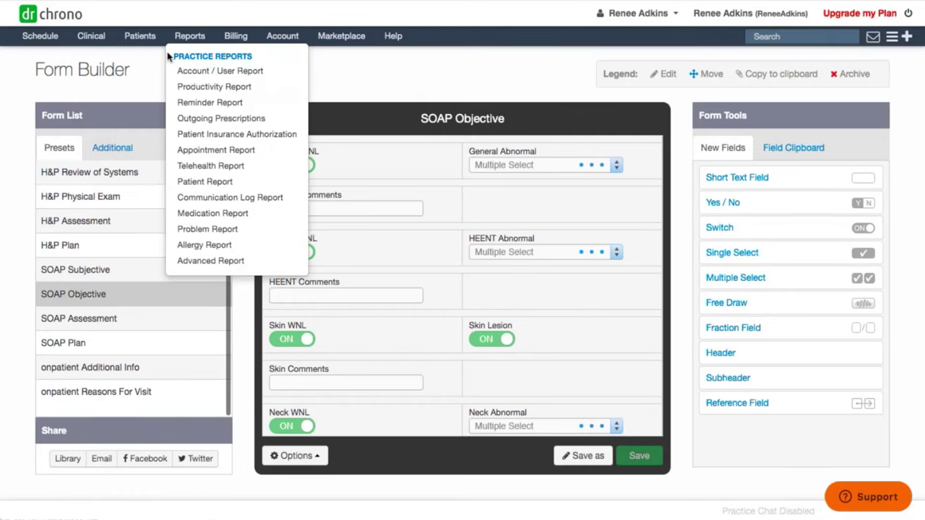
Step: Open Patients > Consent Forms to view the HIPAA Data Use Agreement
click(149, 89)
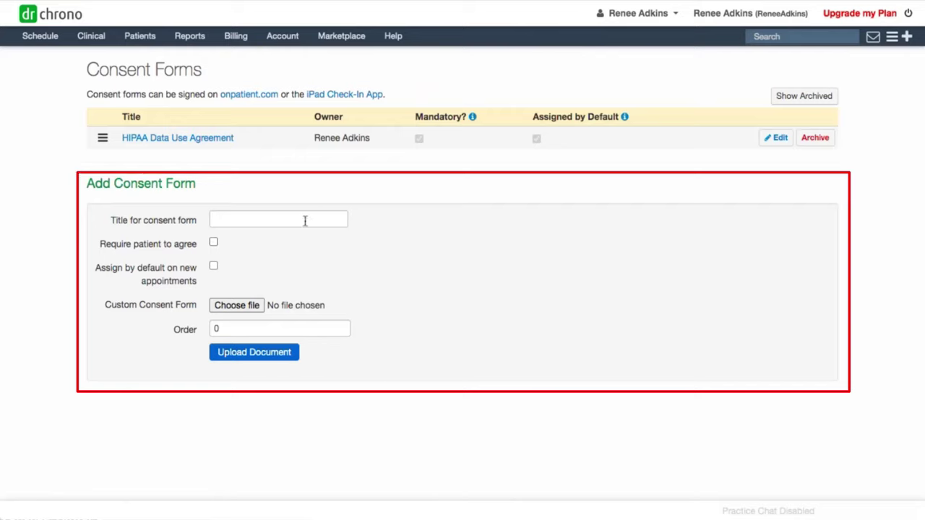
Step: Open Account / User Report and view the 06/08–06/15/2023 Productivity Report
click(198, 43)
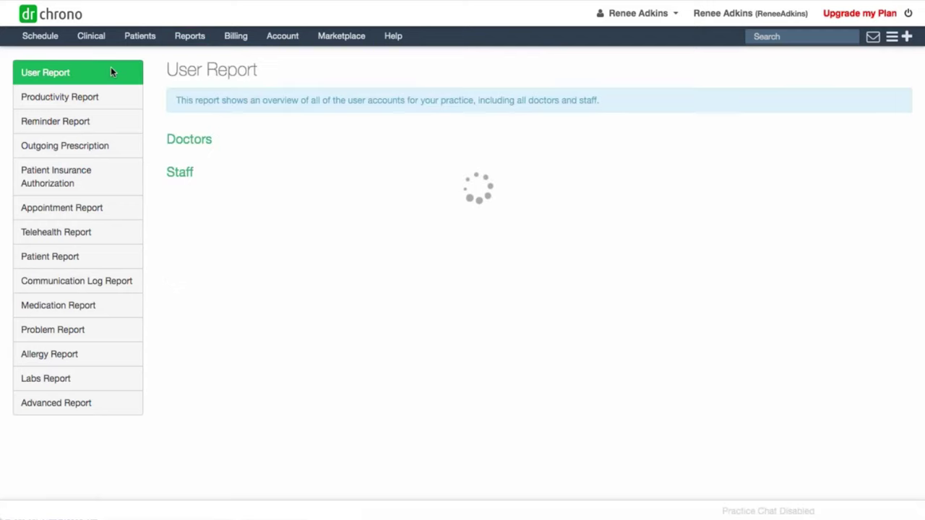
click(62, 100)
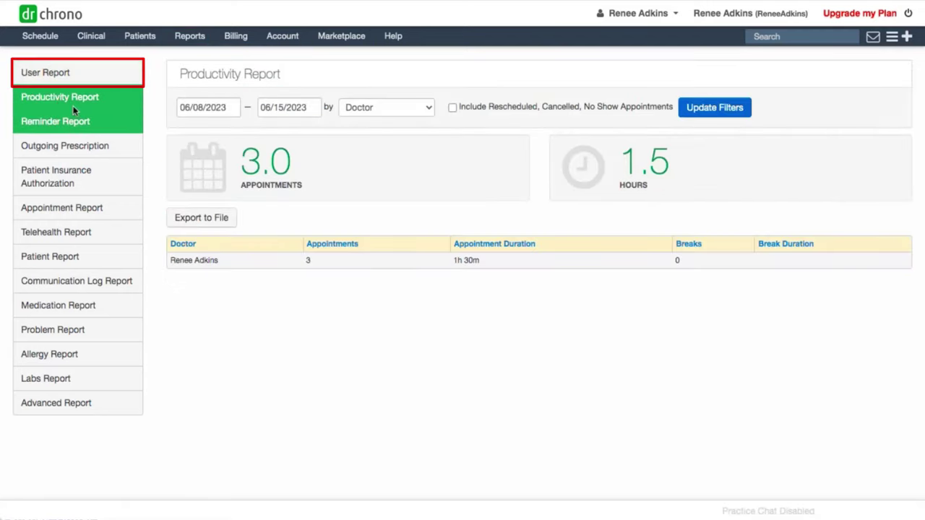
click(109, 232)
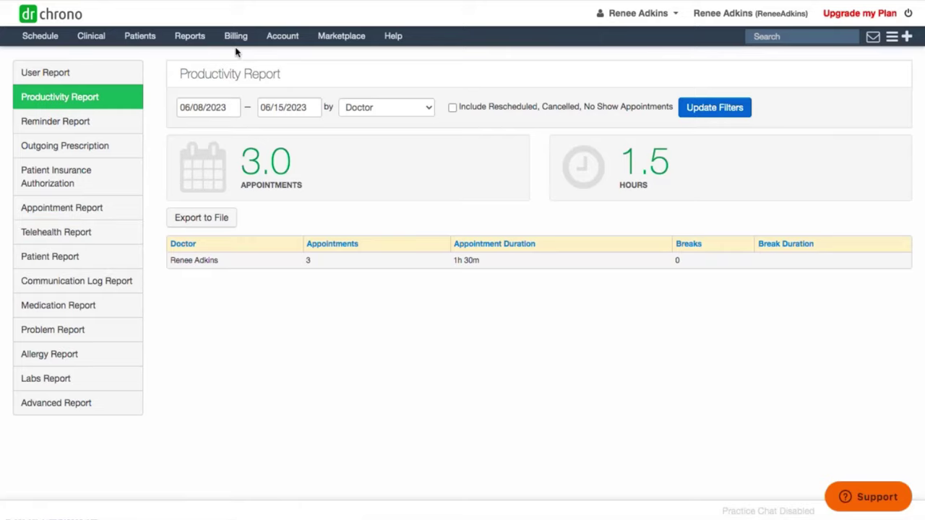
mouse_move(235, 36)
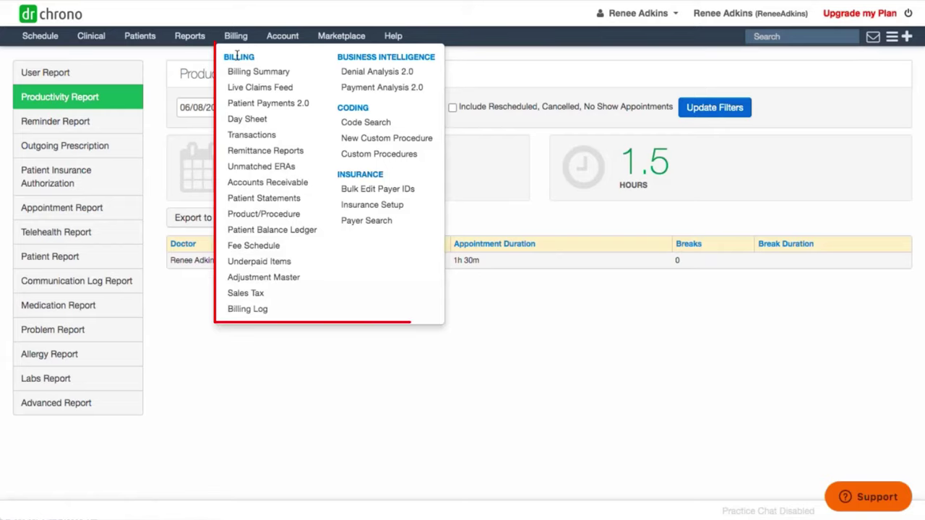
Step: Open Billing > Billing Summary for income analysis and payment speed figures
click(237, 72)
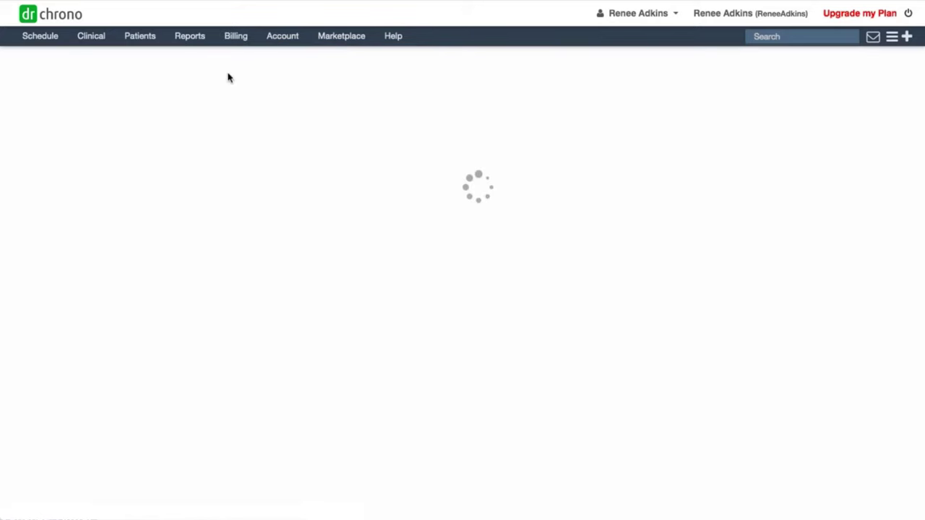